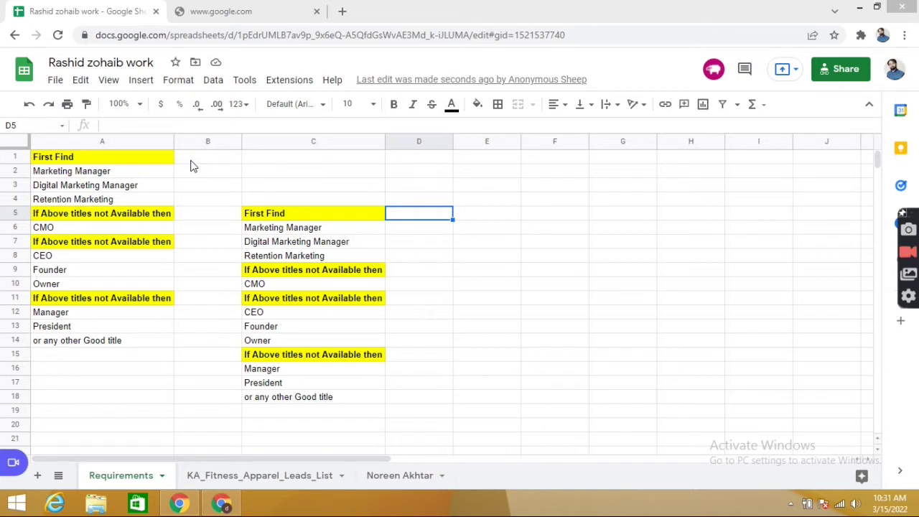
# Select all of column A, which holds the job-title priority list.
pyautogui.click(626, 255)
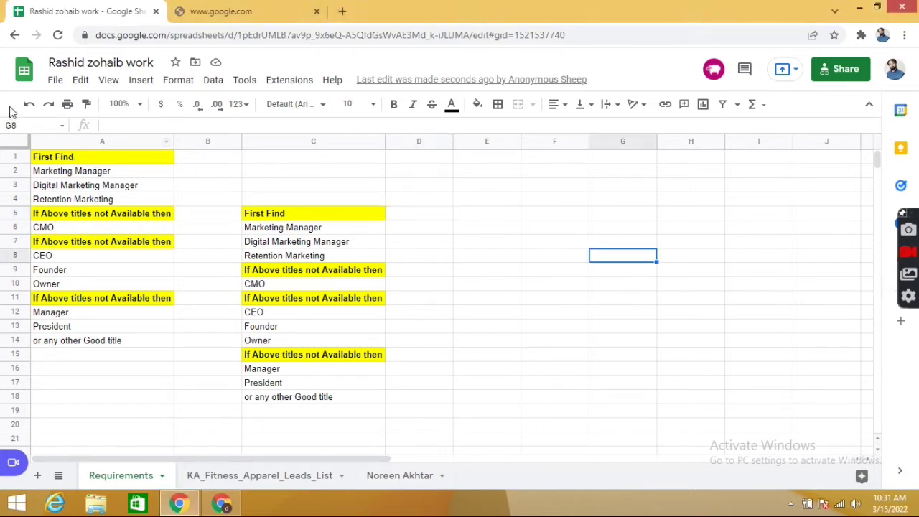
pyautogui.click(72, 141)
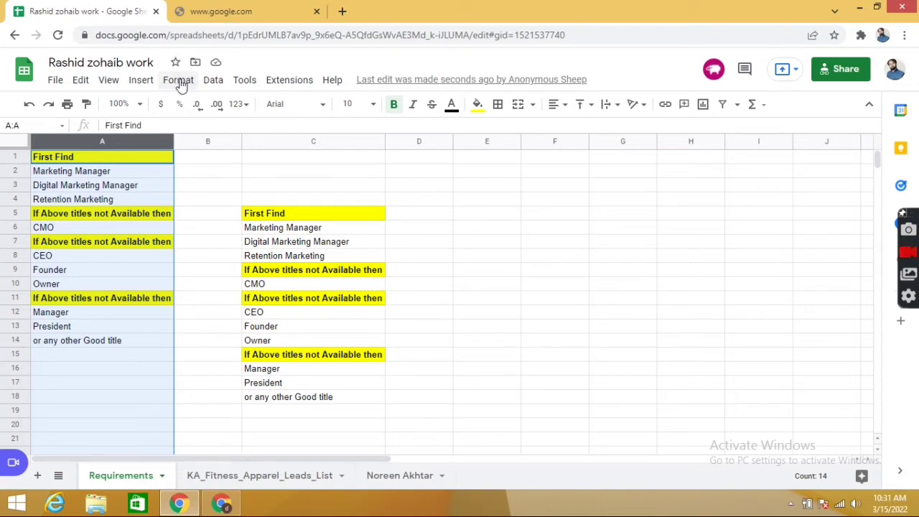
# Add a conditional-format rule on A1:A1000 with the condition set to Custom formula is.
pyautogui.click(179, 82)
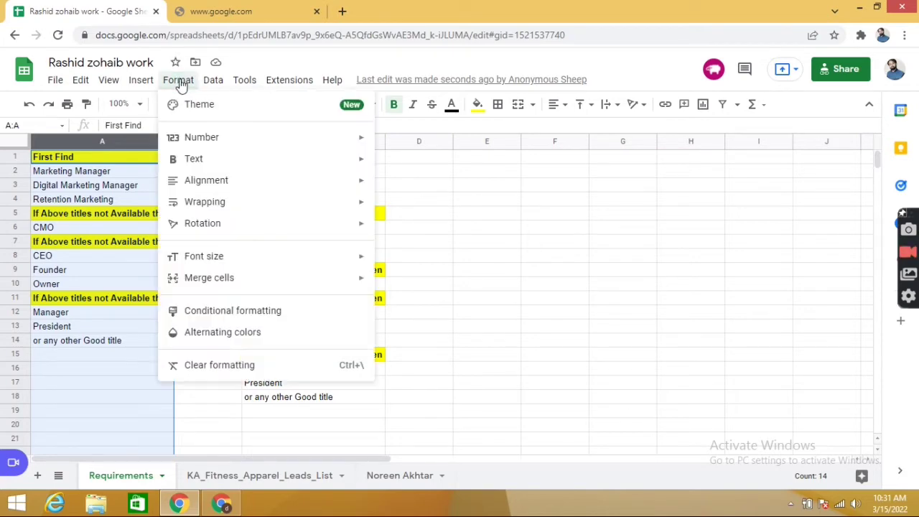
pyautogui.click(264, 310)
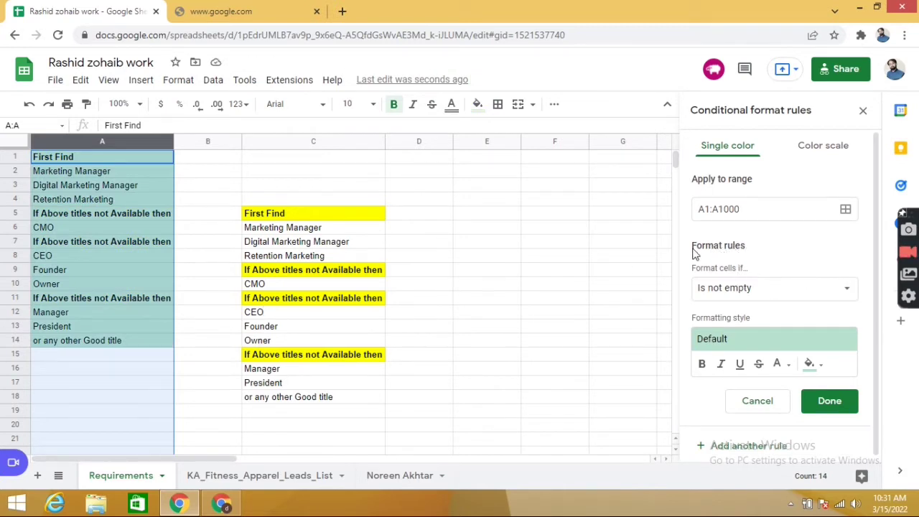
pyautogui.click(818, 291)
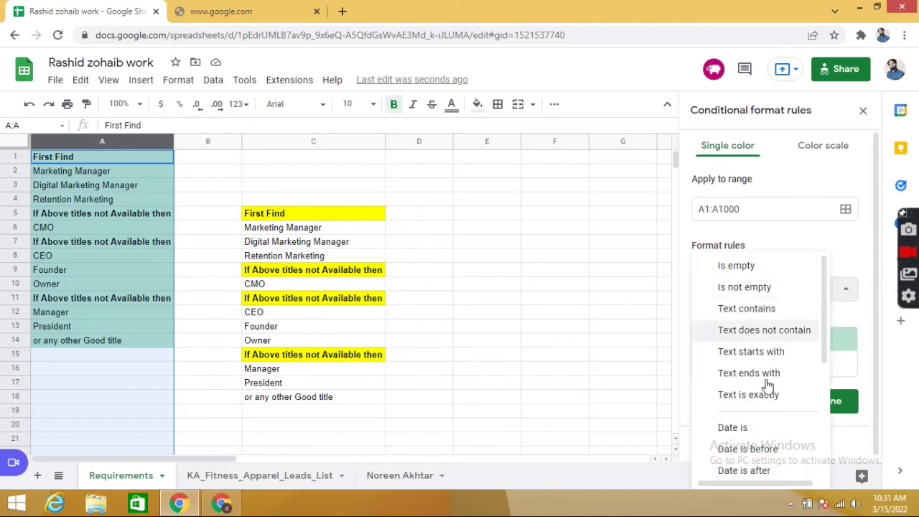
pyautogui.scroll(-5, 718, 416)
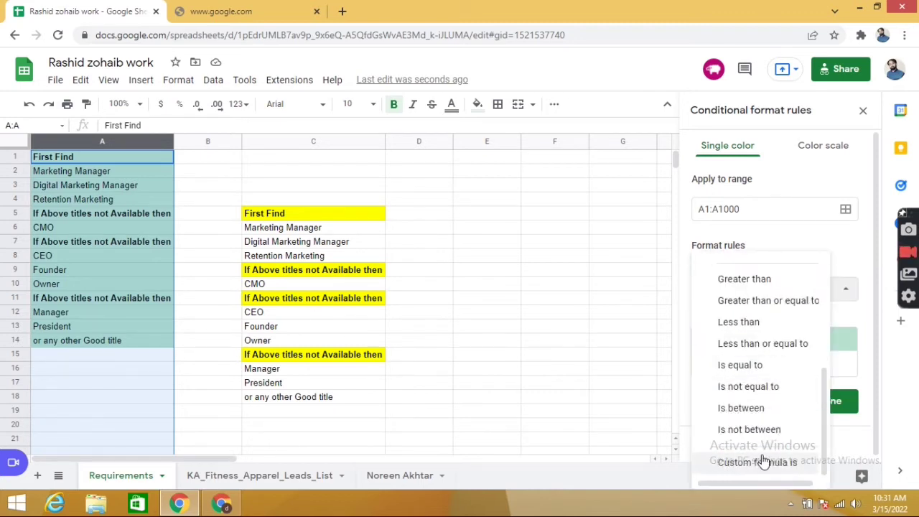
pyautogui.click(763, 460)
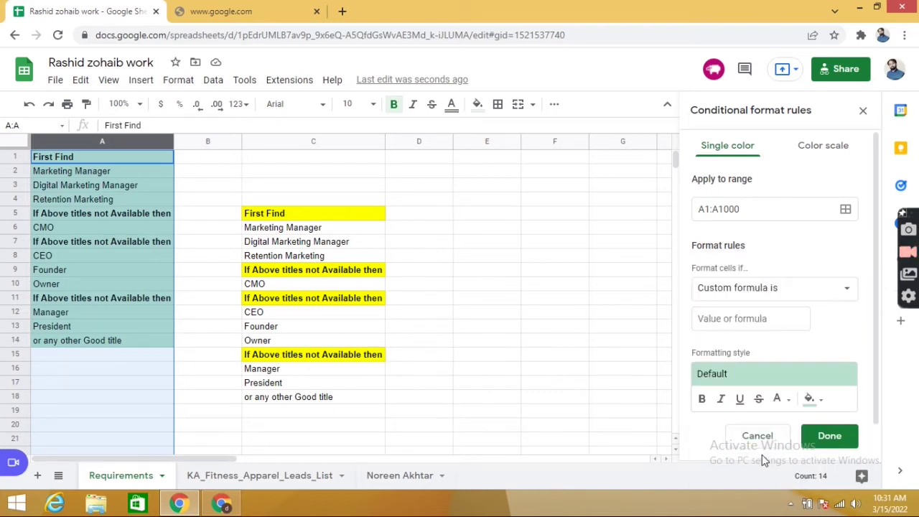
pyautogui.click(754, 316)
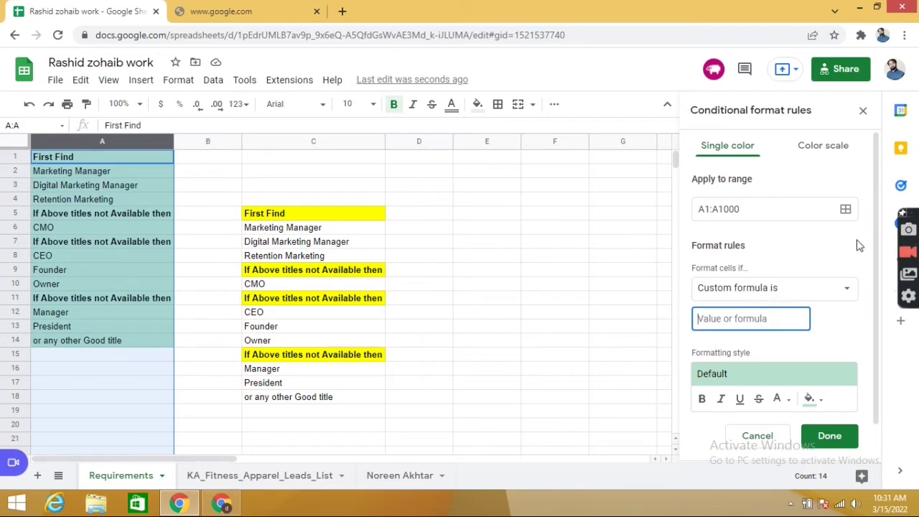
# Save the custom formula =COUNTIF(A:A,A1)>1 so column A's repeated titles shade green.
pyautogui.write('=')
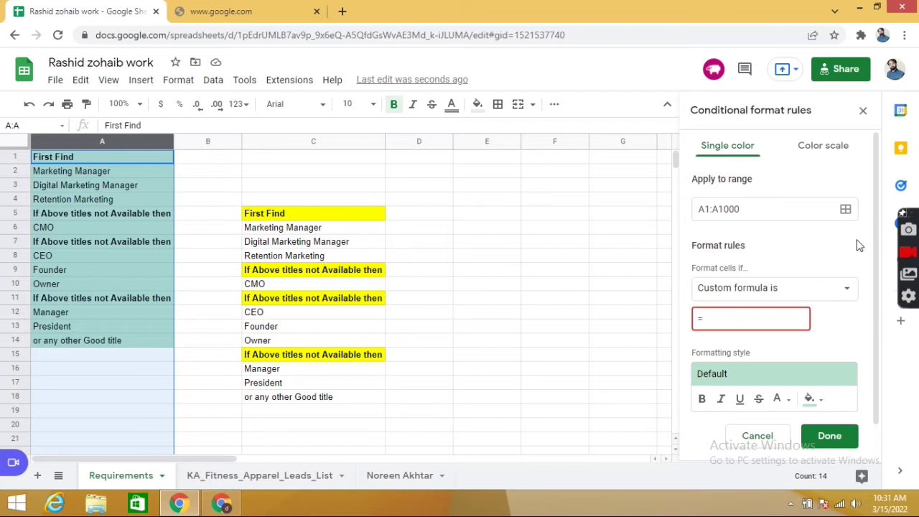
pyautogui.write('C')
pyautogui.write('OOUN')
pyautogui.press('BackSpace')
pyautogui.press('BackSpace')
pyautogui.press('BackSpace')
pyautogui.write('UN')
pyautogui.write('T')
pyautogui.press('BackSpace')
pyautogui.press('BackSpace')
pyautogui.write('NT')
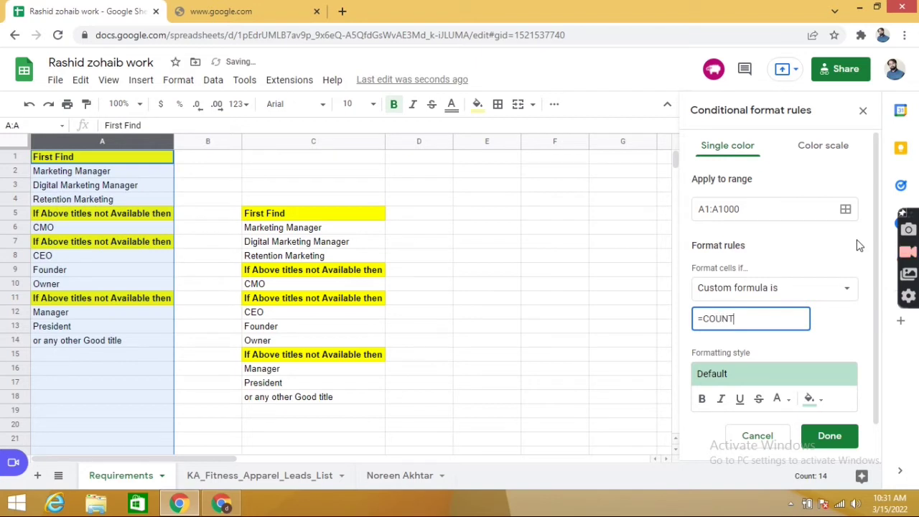
pyautogui.write('IF')
pyautogui.write('(')
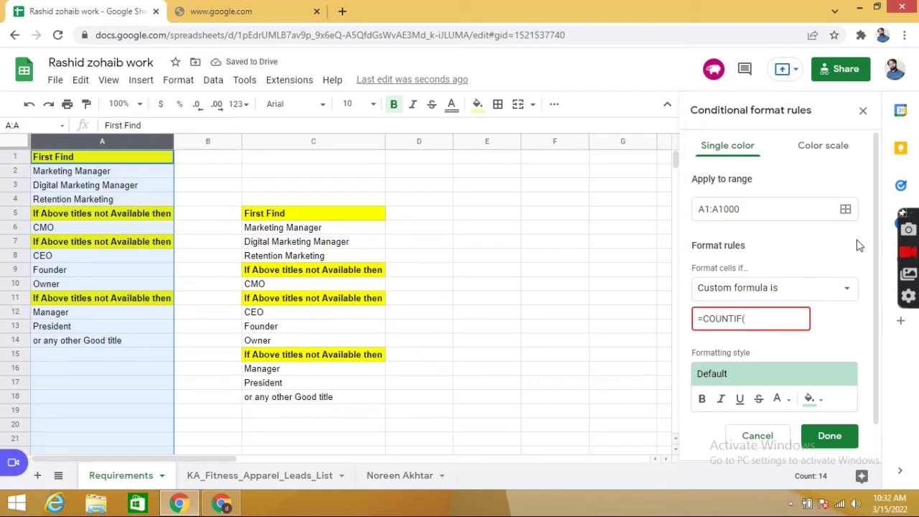
pyautogui.write('A')
pyautogui.write(':')
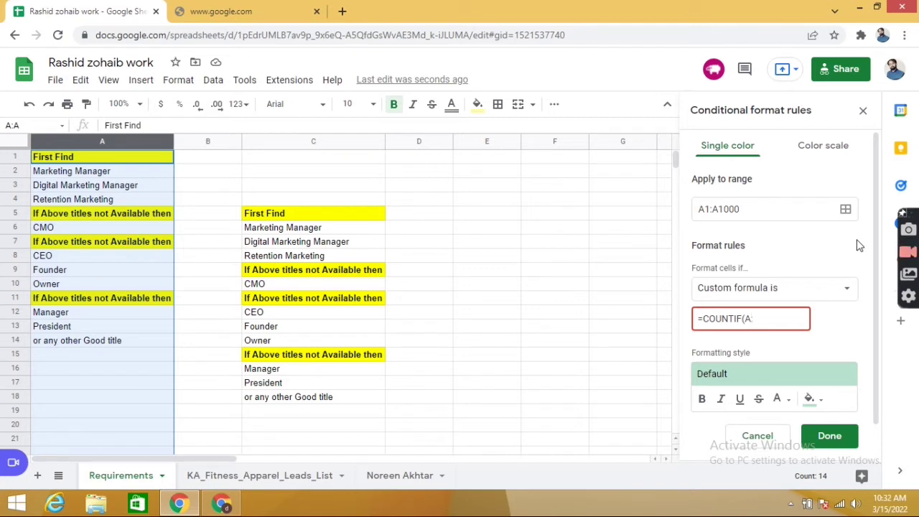
pyautogui.write('A,A')
pyautogui.write('1)')
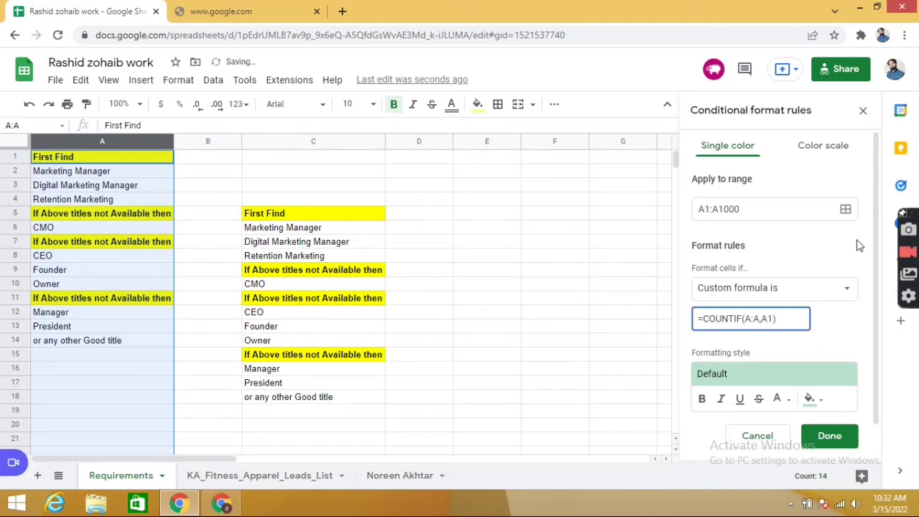
pyautogui.write('>1')
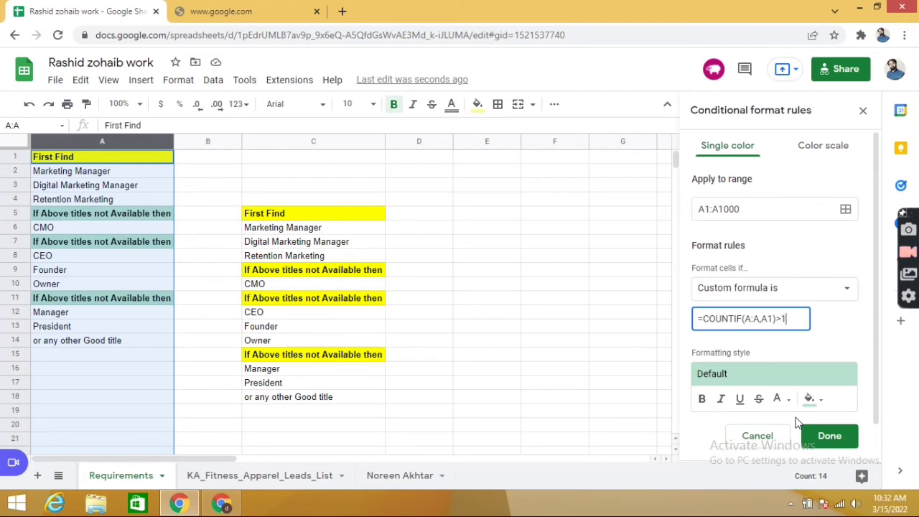
pyautogui.click(835, 437)
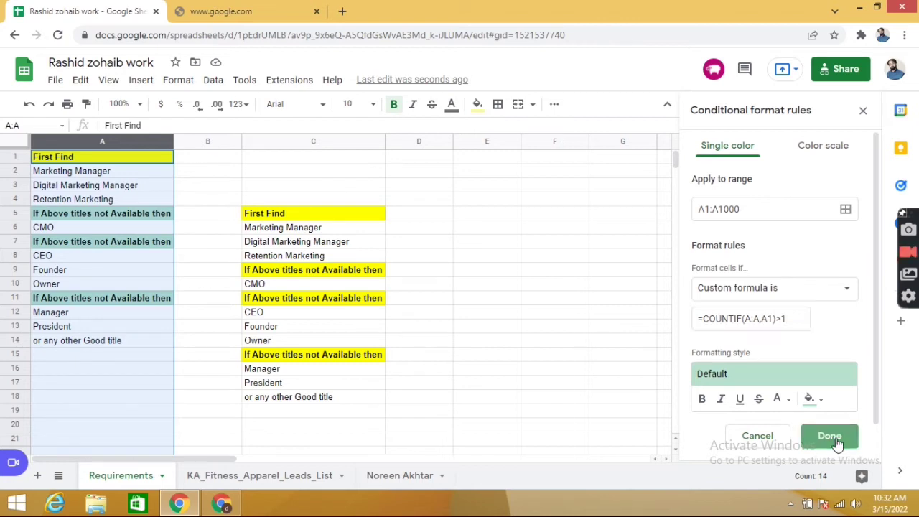
pyautogui.click(518, 285)
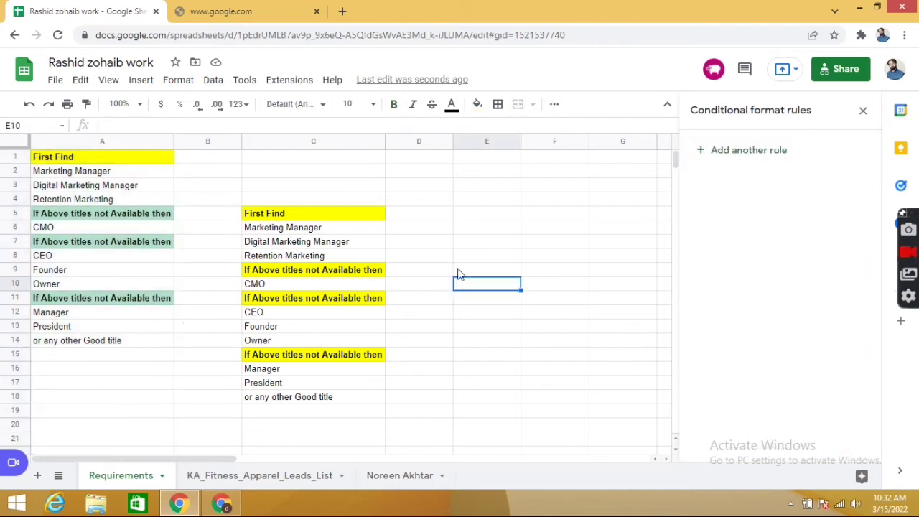
# Close the rules panel and copy 'or any other Good title' from A14 into A18.
pyautogui.click(862, 111)
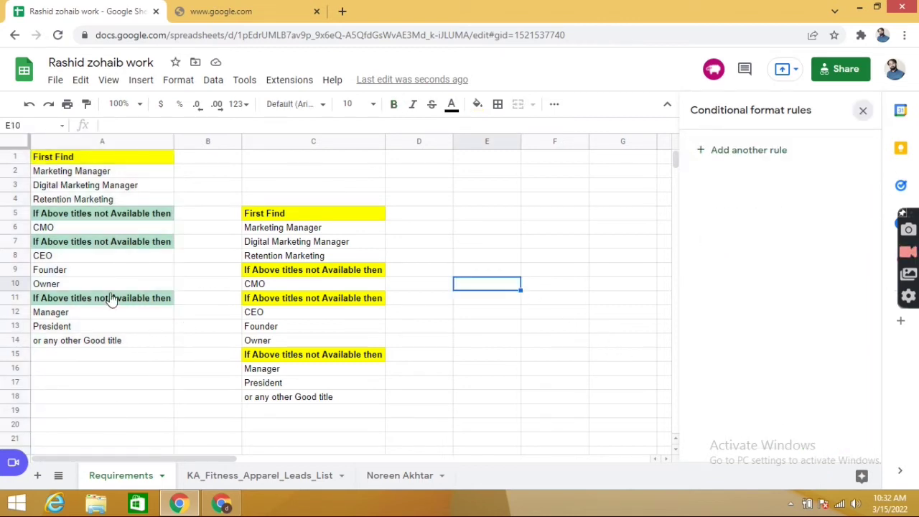
pyautogui.click(96, 369)
pyautogui.click(81, 343)
pyautogui.hotkey('ctrl', 'c')
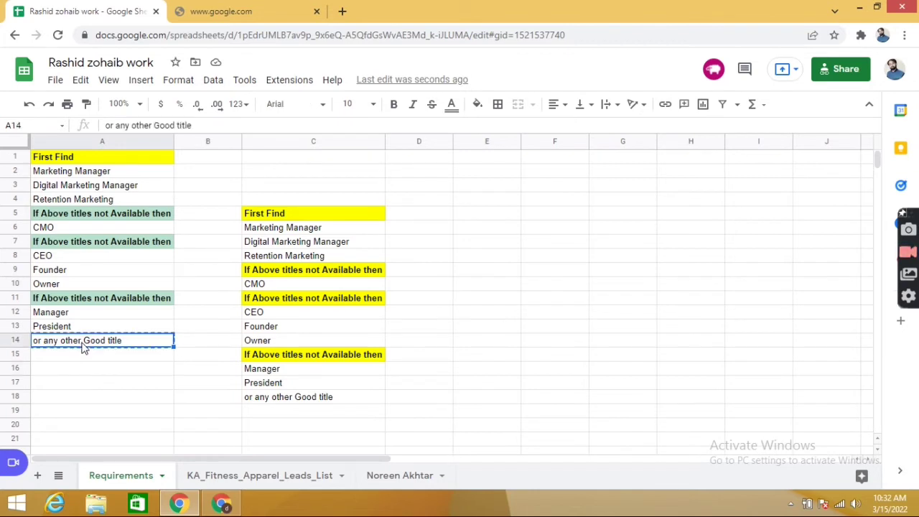
pyautogui.click(84, 397)
pyautogui.hotkey('ctrl', 'v')
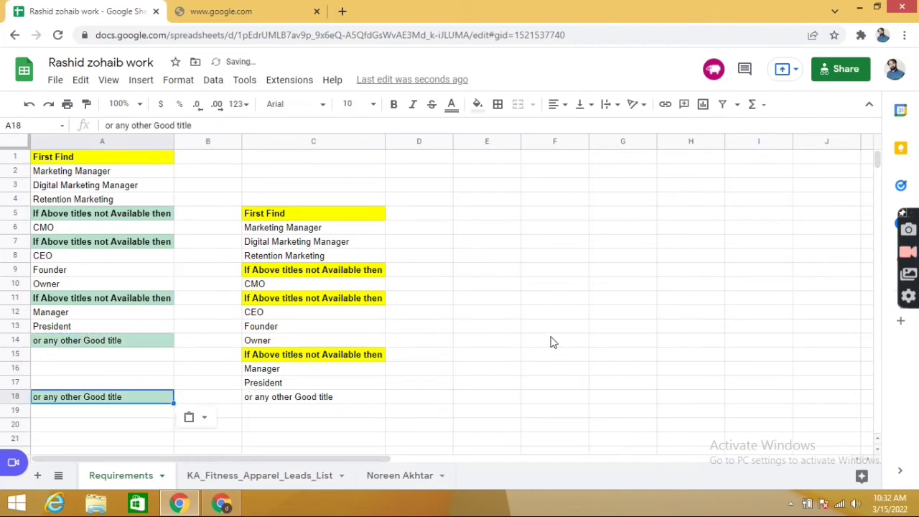
pyautogui.click(551, 340)
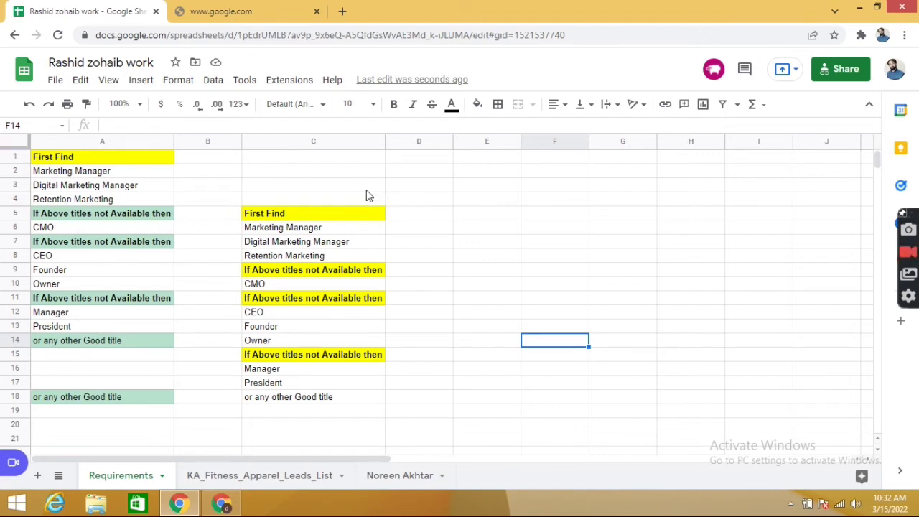
# Give C1:C1000 a Custom formula is rule =COUNTIF(C:C,C1)>1 with default green highlighting.
pyautogui.click(296, 140)
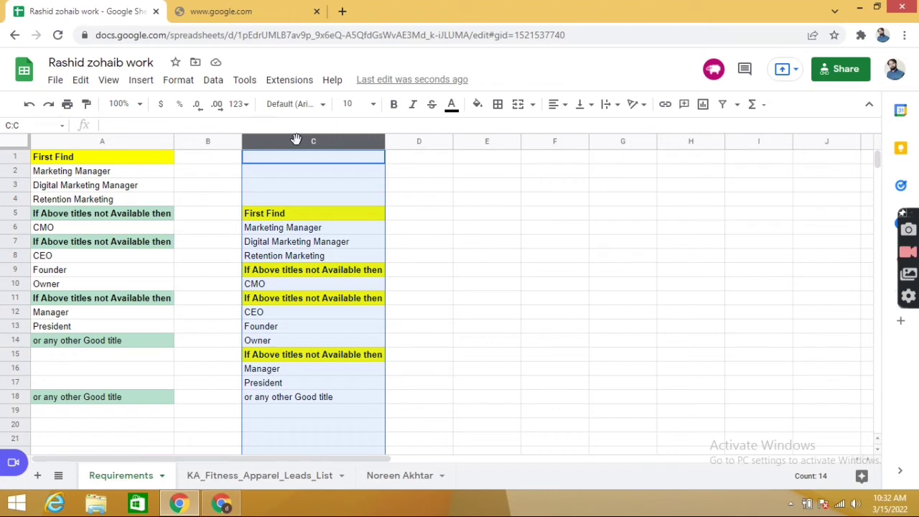
pyautogui.click(169, 83)
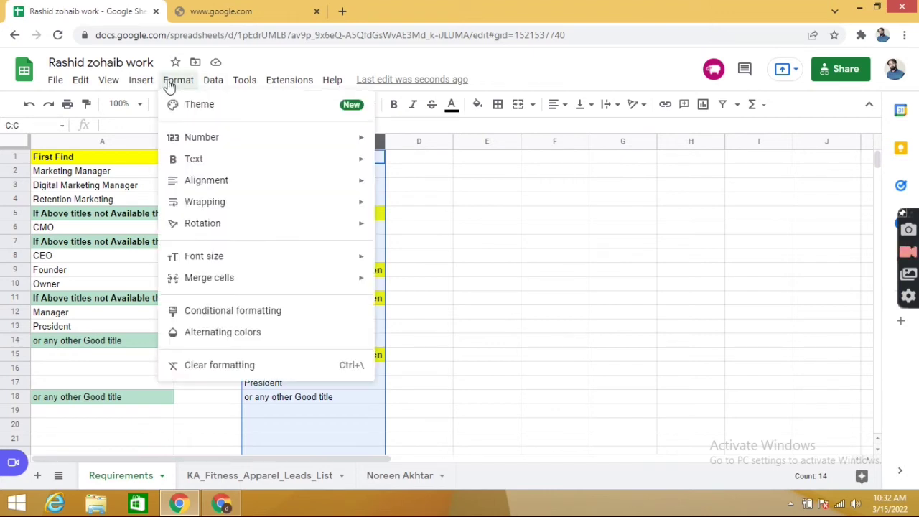
pyautogui.click(246, 315)
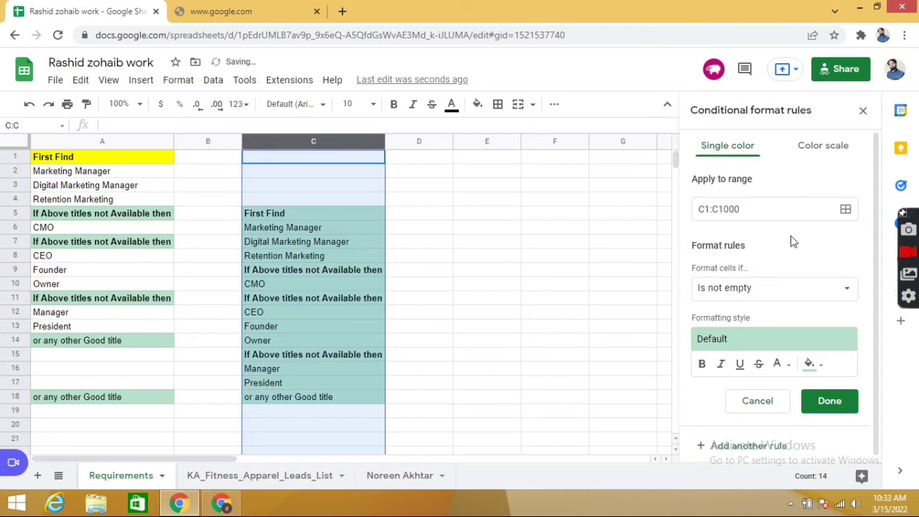
pyautogui.click(811, 290)
pyautogui.scroll(-5, 765, 459)
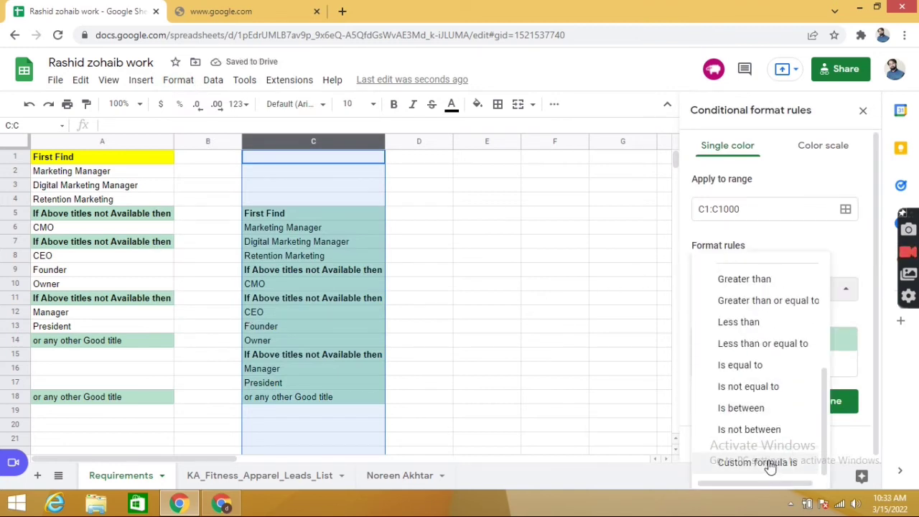
pyautogui.click(770, 464)
pyautogui.click(740, 317)
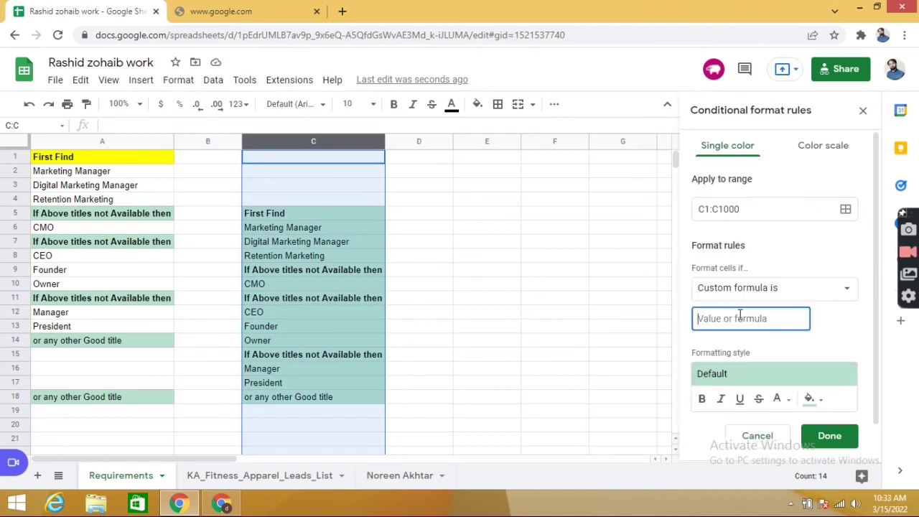
pyautogui.write('=')
pyautogui.write('CU')
pyautogui.write('UNT')
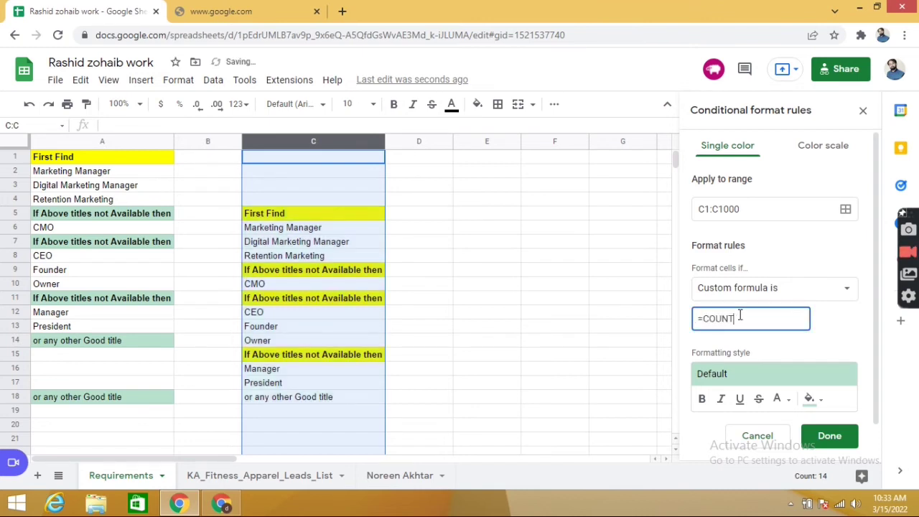
pyautogui.write('IF(')
pyautogui.write('C:')
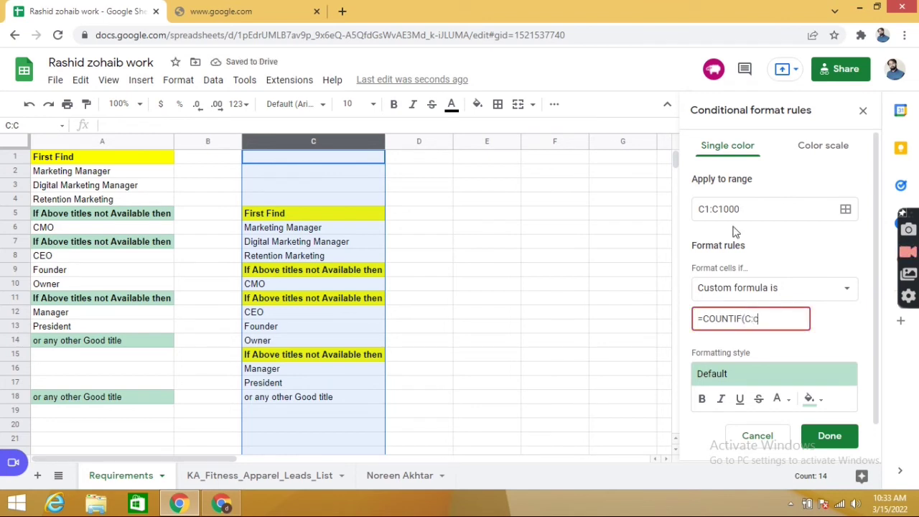
pyautogui.write('C')
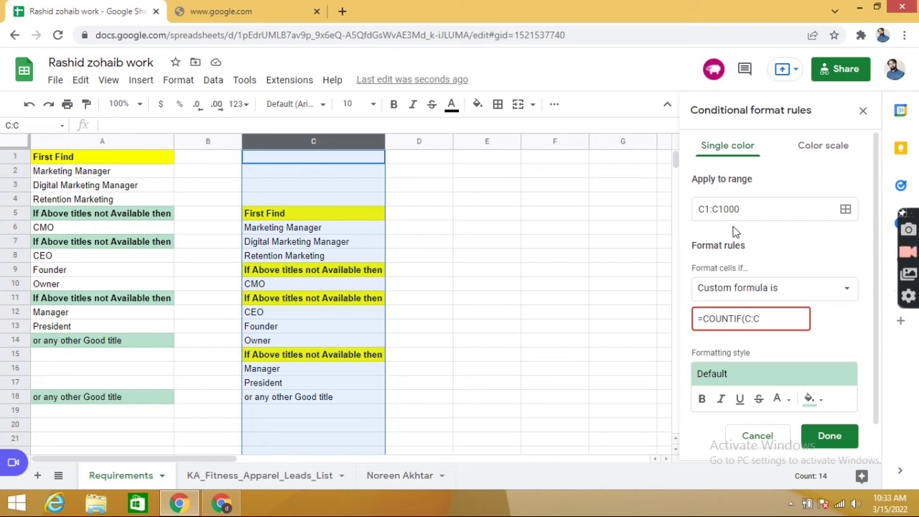
pyautogui.write(',C')
pyautogui.write('A')
pyautogui.press('BackSpace')
pyautogui.write('1)')
pyautogui.write('>1')
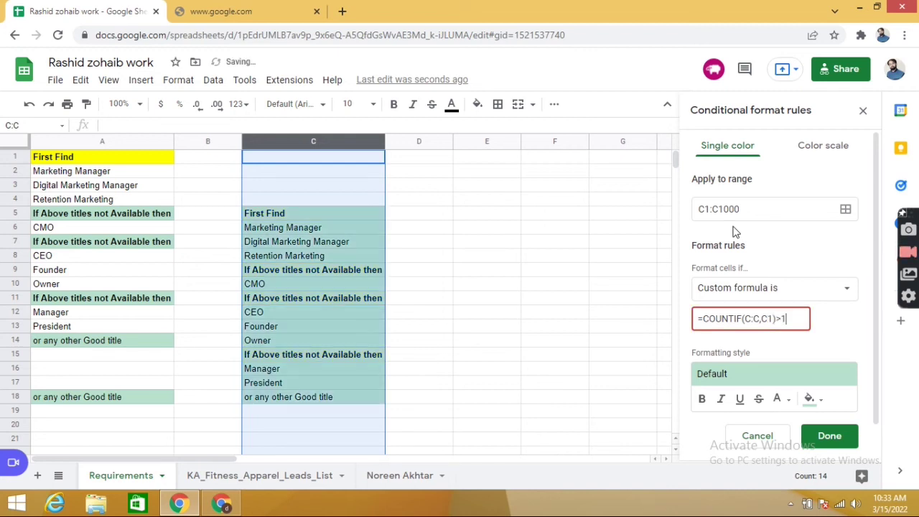
pyautogui.click(825, 435)
# Copy 'CEO' from C12 into C21 so both cells show green.
pyautogui.click(516, 300)
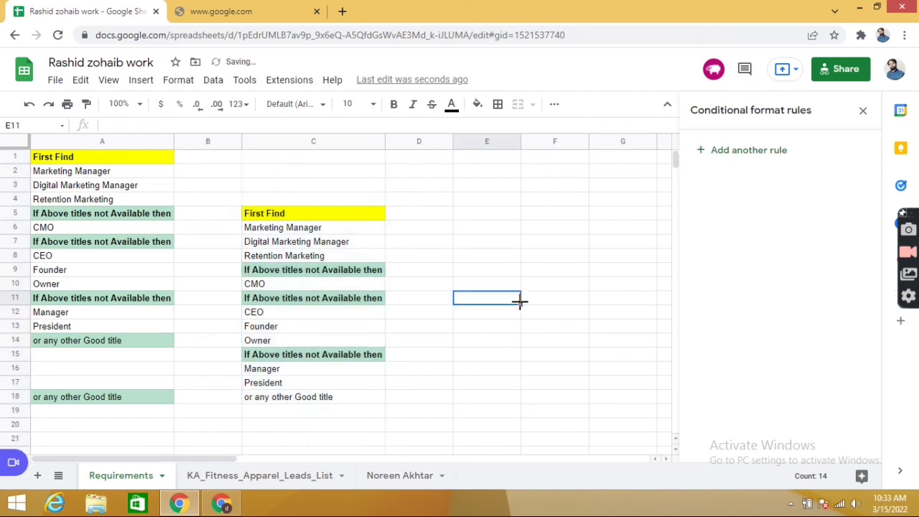
pyautogui.scroll(-1, 374, 343)
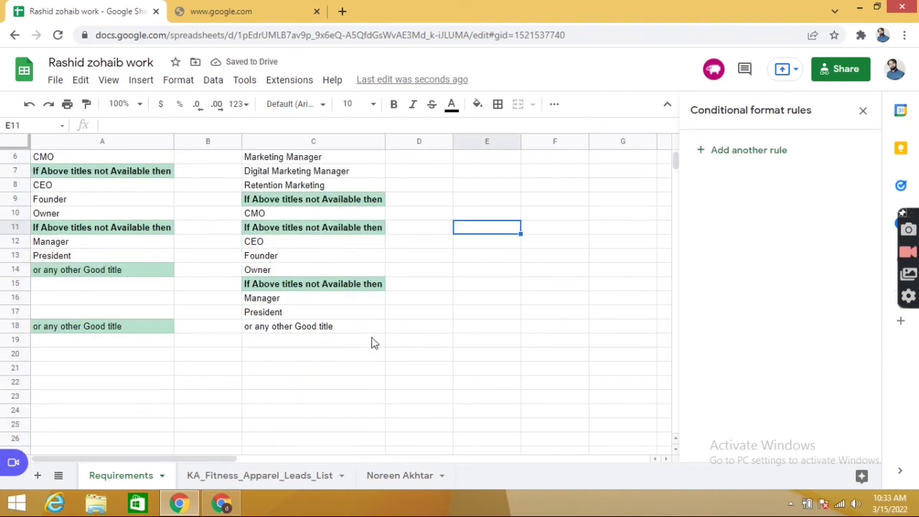
pyautogui.click(257, 245)
pyautogui.hotkey('ctrl', 'c')
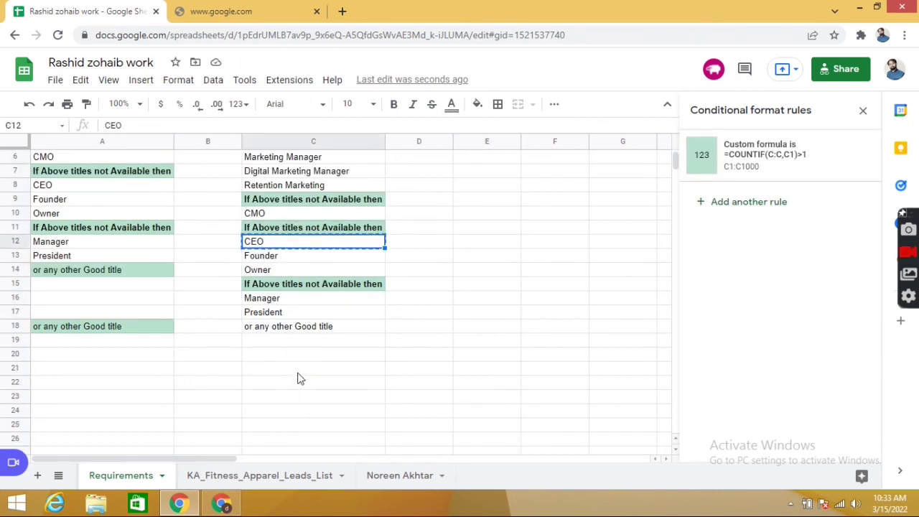
pyautogui.click(283, 378)
pyautogui.hotkey('ctrl', 'v')
pyautogui.click(517, 312)
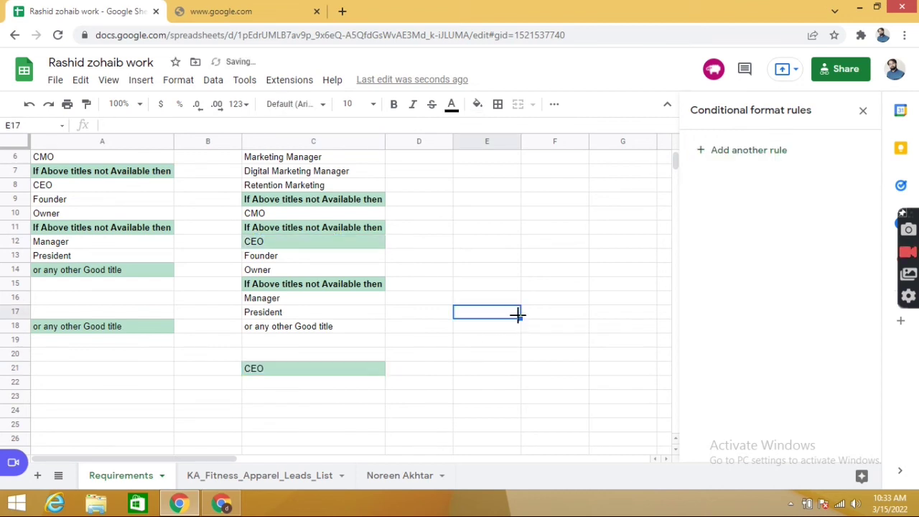
# Paste 'Marketing Manager' from C6 into C19 so that pair highlights green too.
pyautogui.scroll(1, 284, 356)
pyautogui.scroll(1, 285, 357)
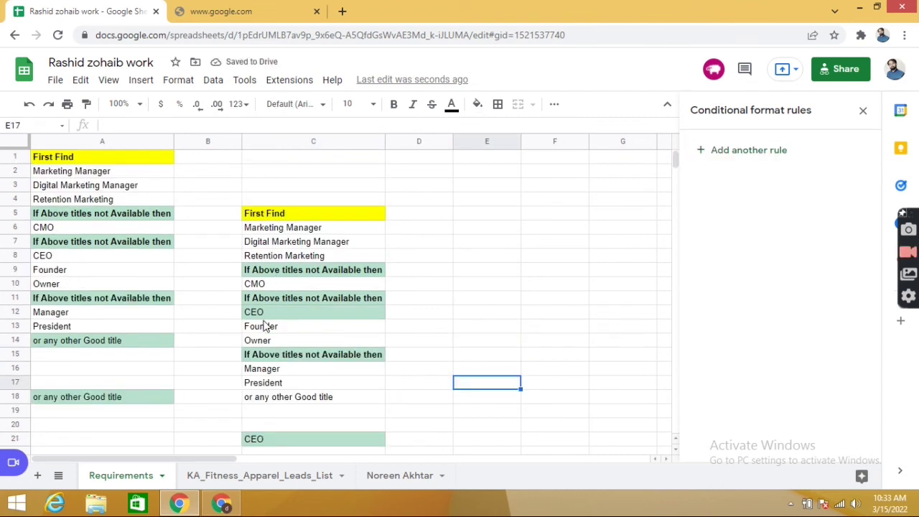
pyautogui.click(278, 226)
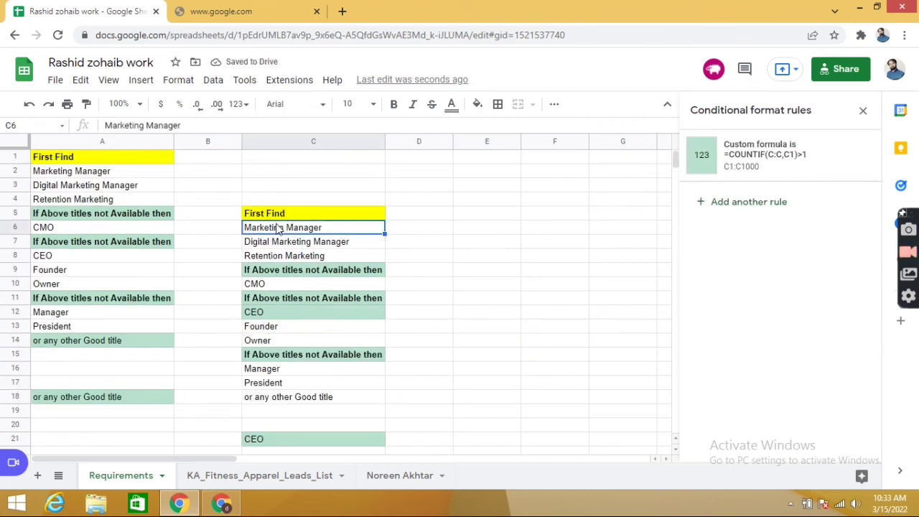
pyautogui.scroll(-4, 280, 272)
pyautogui.scroll(-1, 280, 287)
pyautogui.click(279, 274)
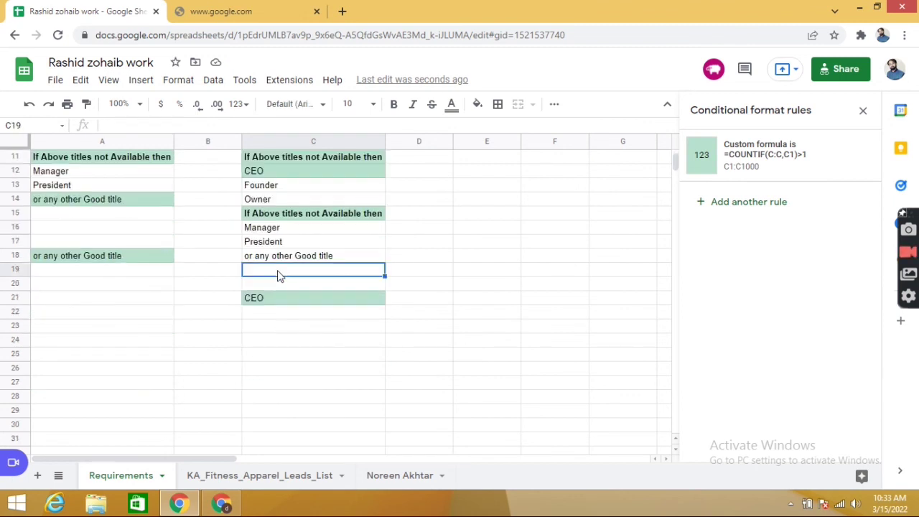
pyautogui.hotkey('ctrl', 'v')
pyautogui.click(494, 256)
pyautogui.scroll(5, 430, 308)
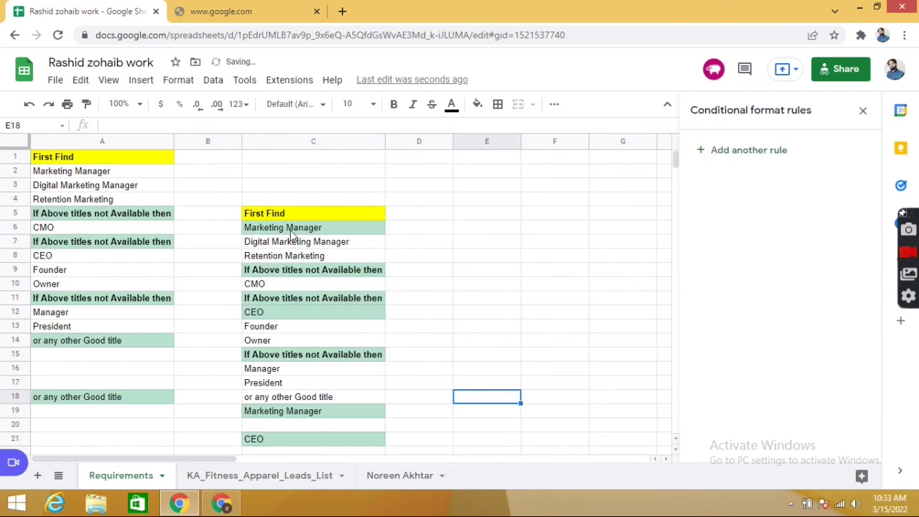